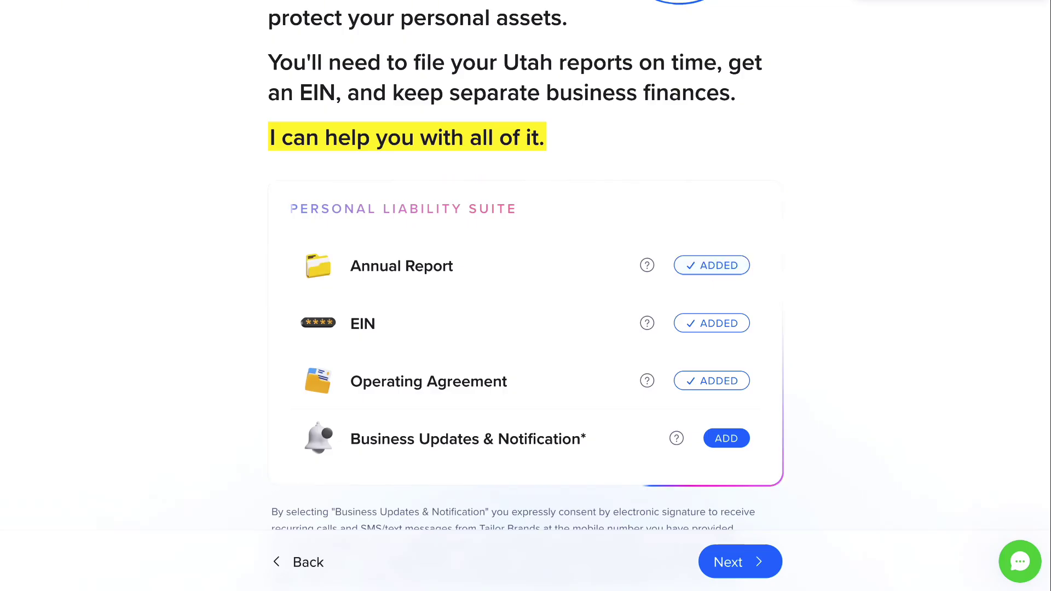
Review the Personal Liability Suite and have Tailor take care of the custom launch plan
scroll(519, 295, "down", 1)
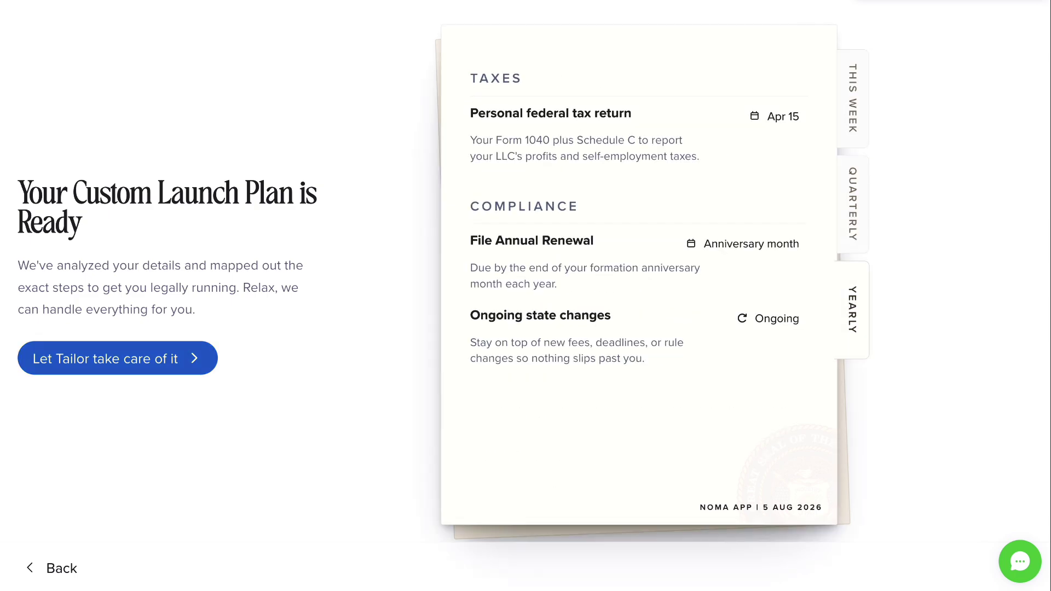
left_click(117, 358)
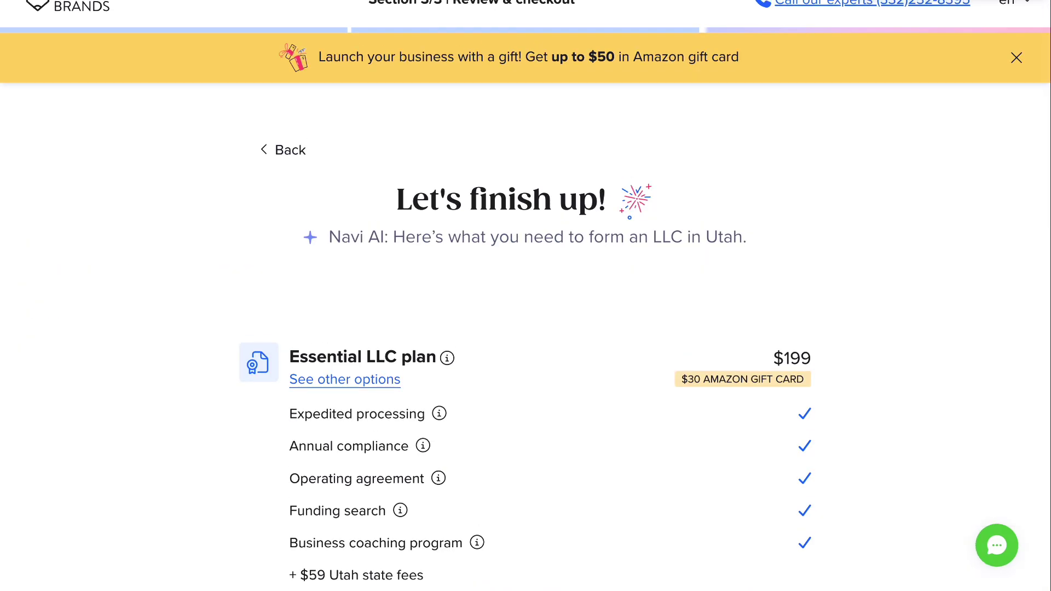
Review the Essential LLC plan order, including bookkeeping, EIN and the LLC formation kit, and continue to payment
scroll(525, 296, "down", 1)
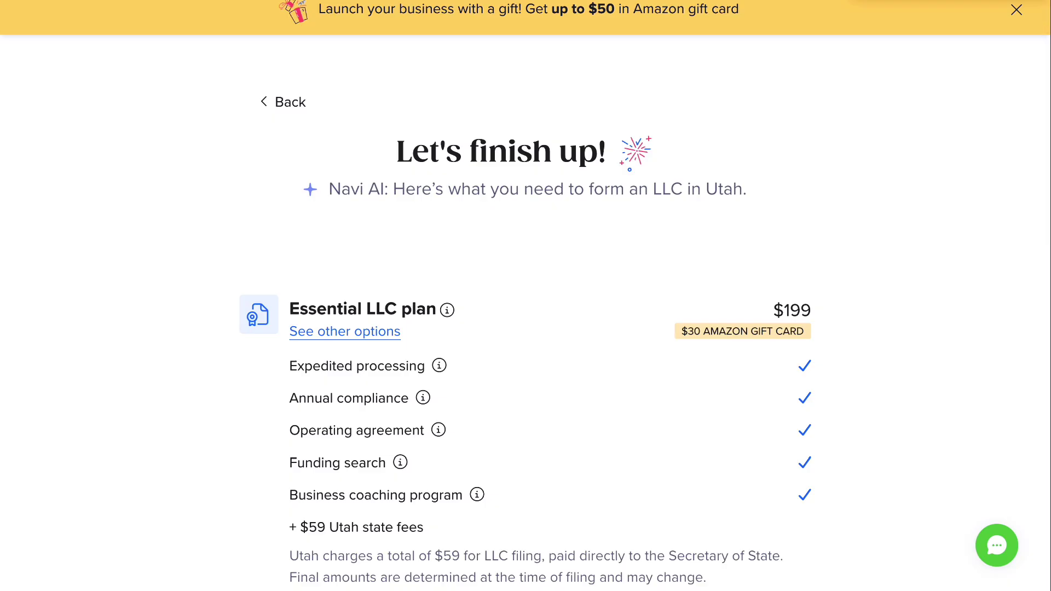
scroll(526, 295, "down", 10)
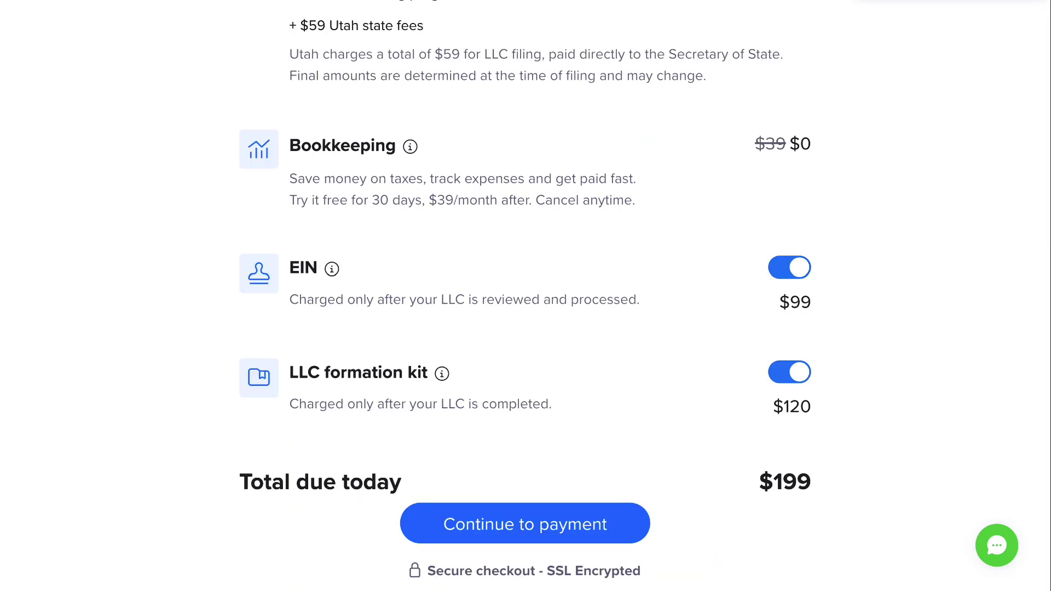
scroll(526, 296, "down", 1)
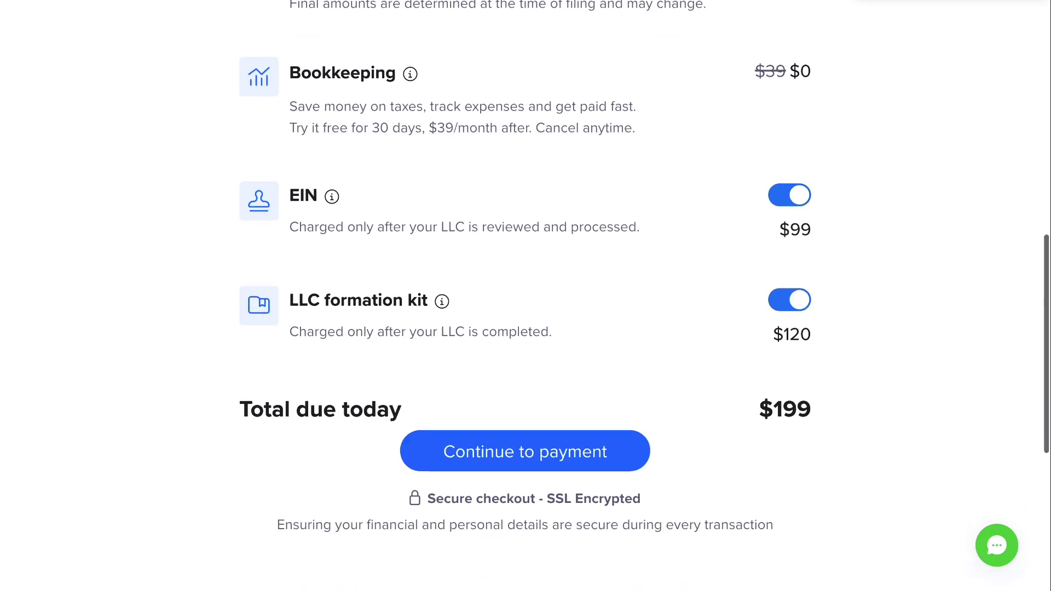
scroll(525, 296, "up", 4)
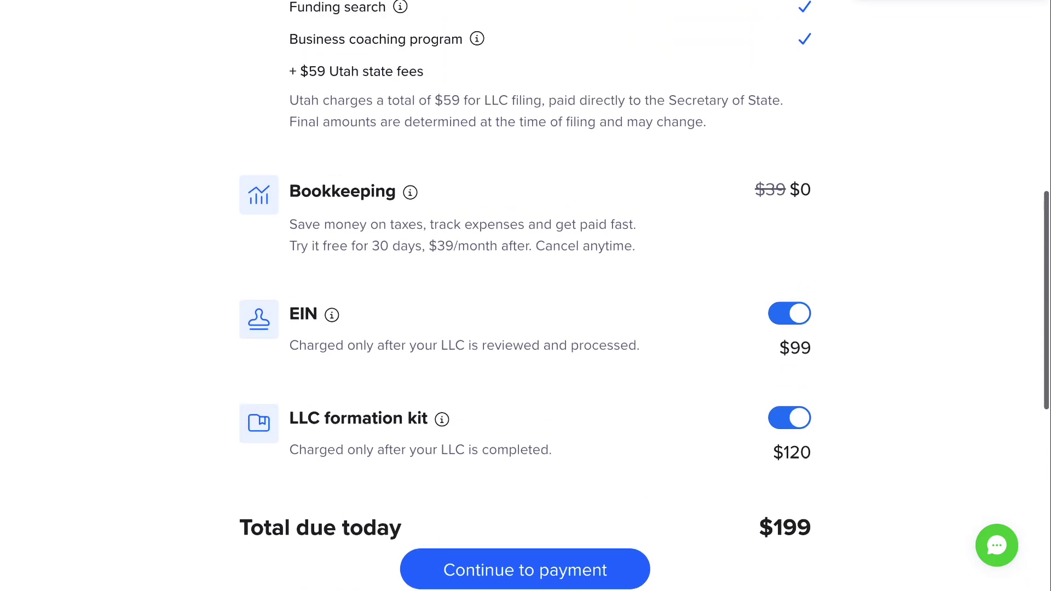
scroll(526, 296, "up", 4)
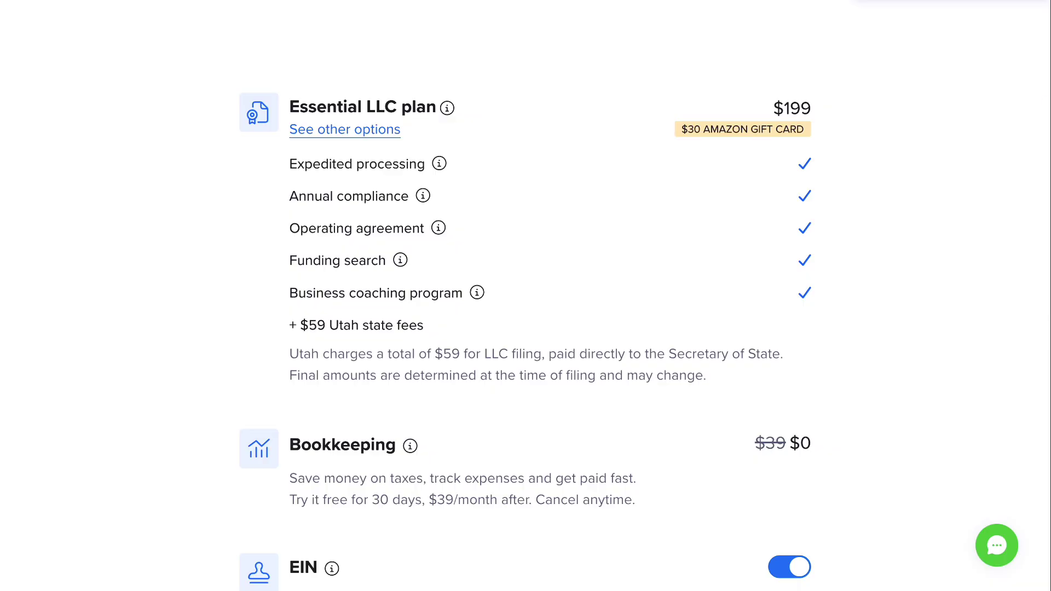
scroll(526, 295, "down", 6)
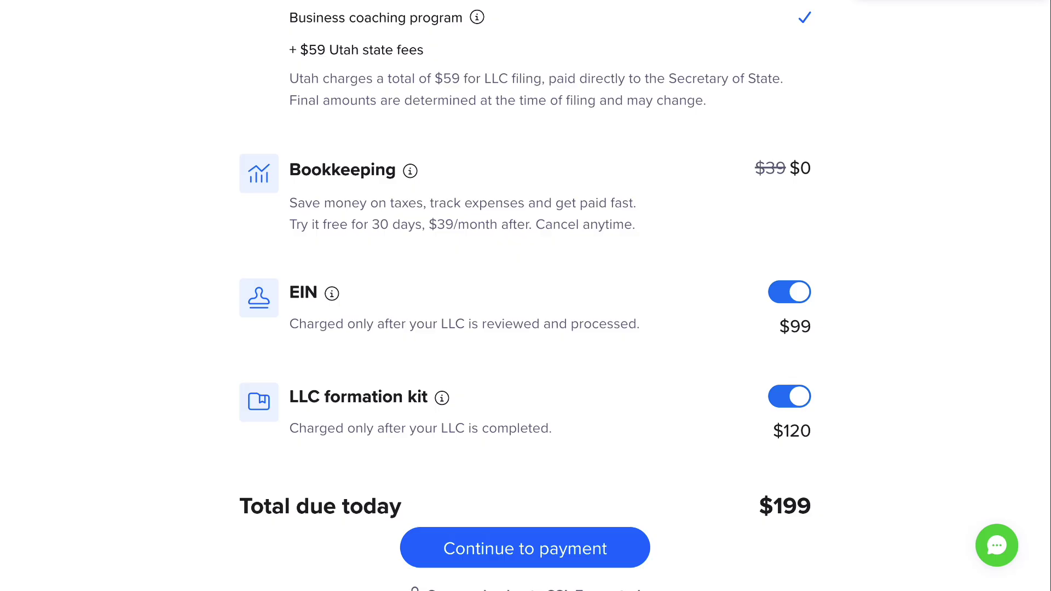
scroll(525, 296, "down", 3)
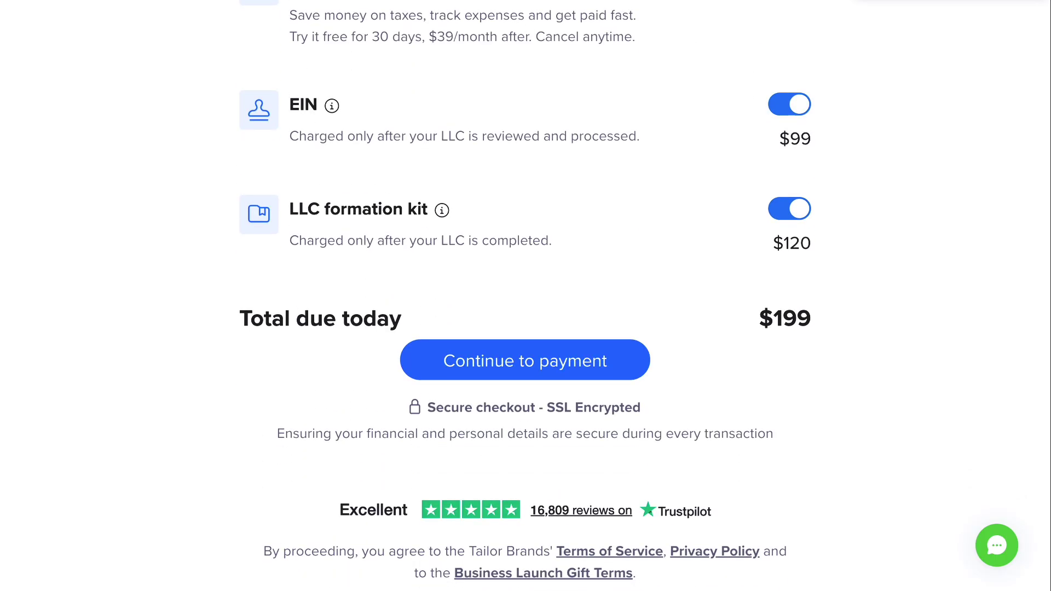
left_click(525, 360)
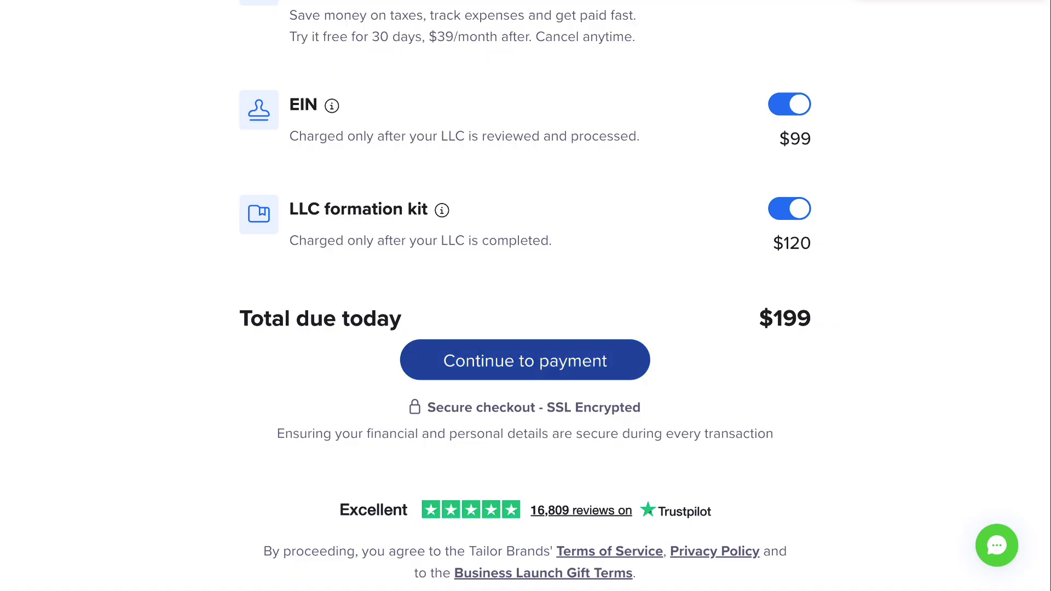
left_click(493, 376)
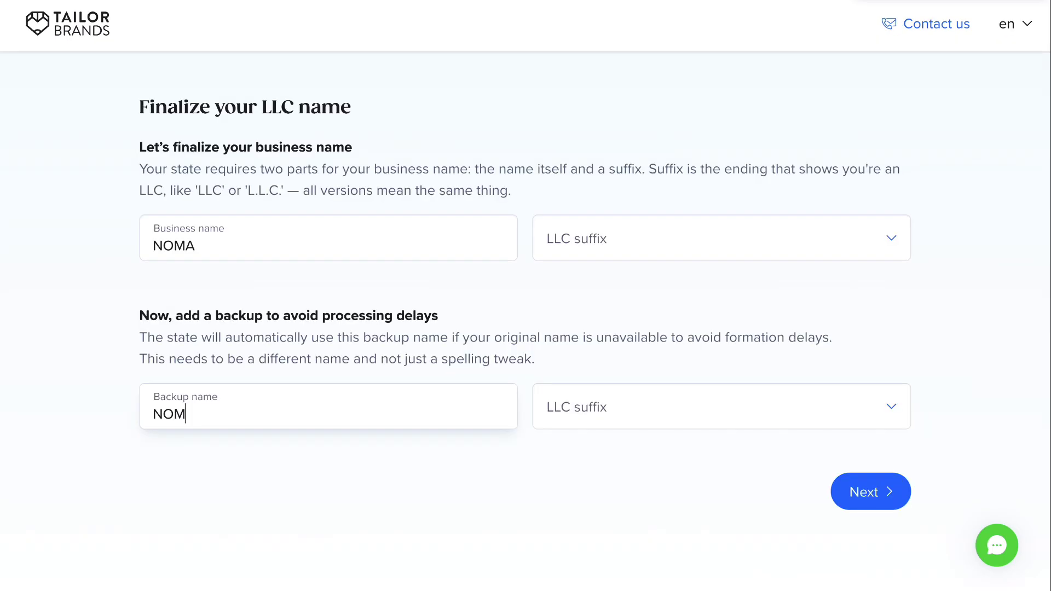
Enter NOMA App as the backup business name for the LLC
type("A App")
key("Return")
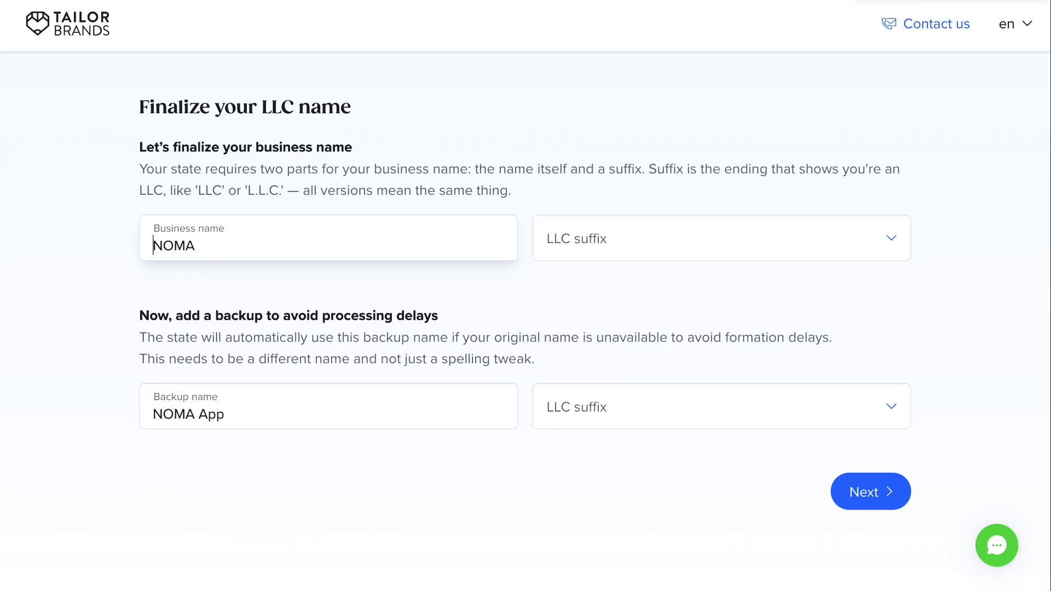
left_click(224, 415)
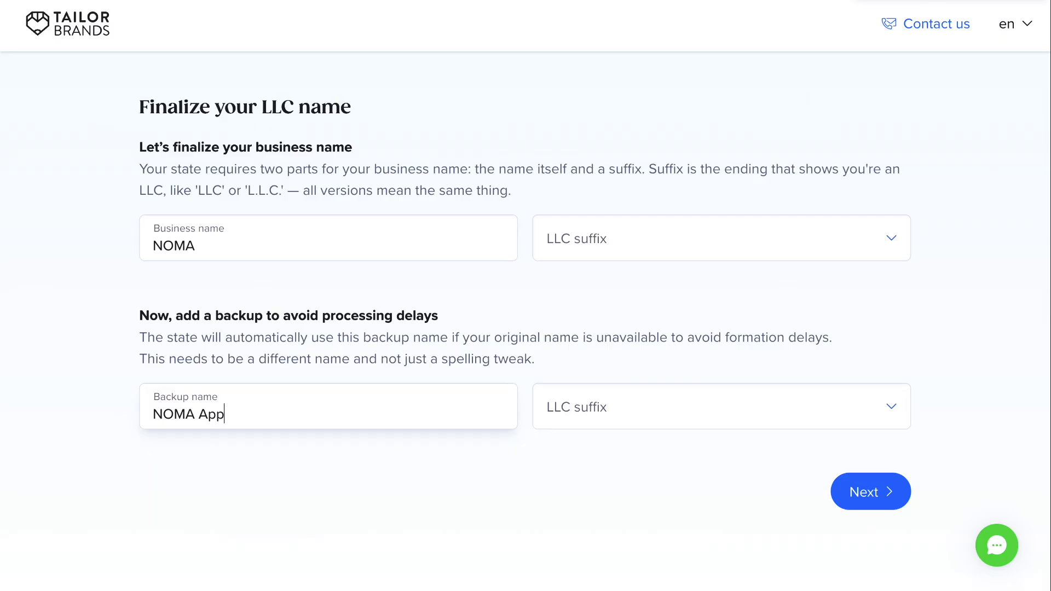
key("Return")
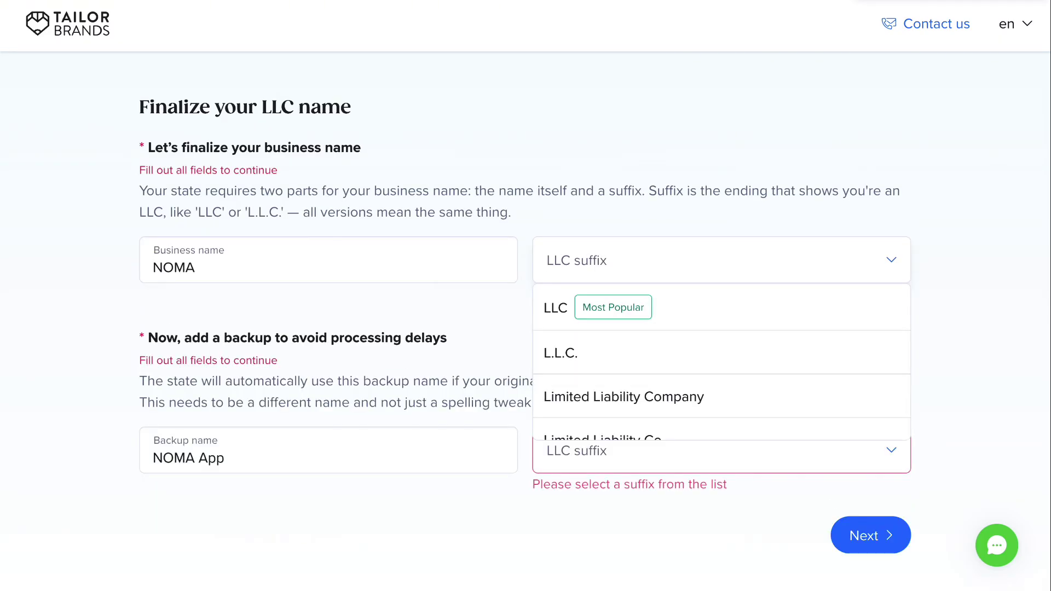
Set the suffix of both the business name and the backup name to LLC, and appoint Tailor Brands as registered agent
scroll(722, 361, "down", 4)
scroll(722, 361, "up", 2)
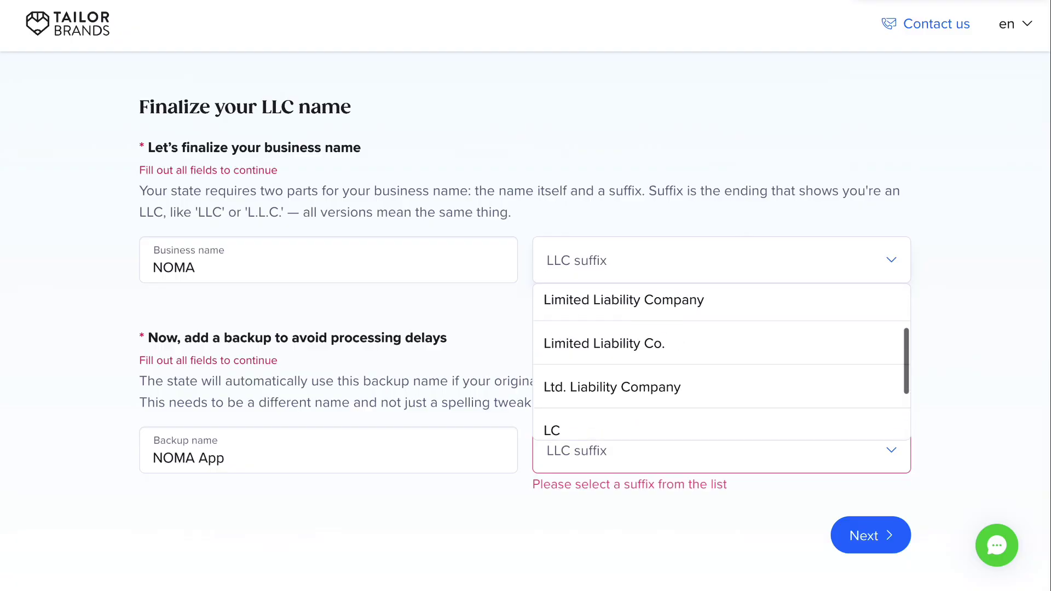
scroll(721, 361, "up", 2)
left_click(658, 308)
left_click(657, 451)
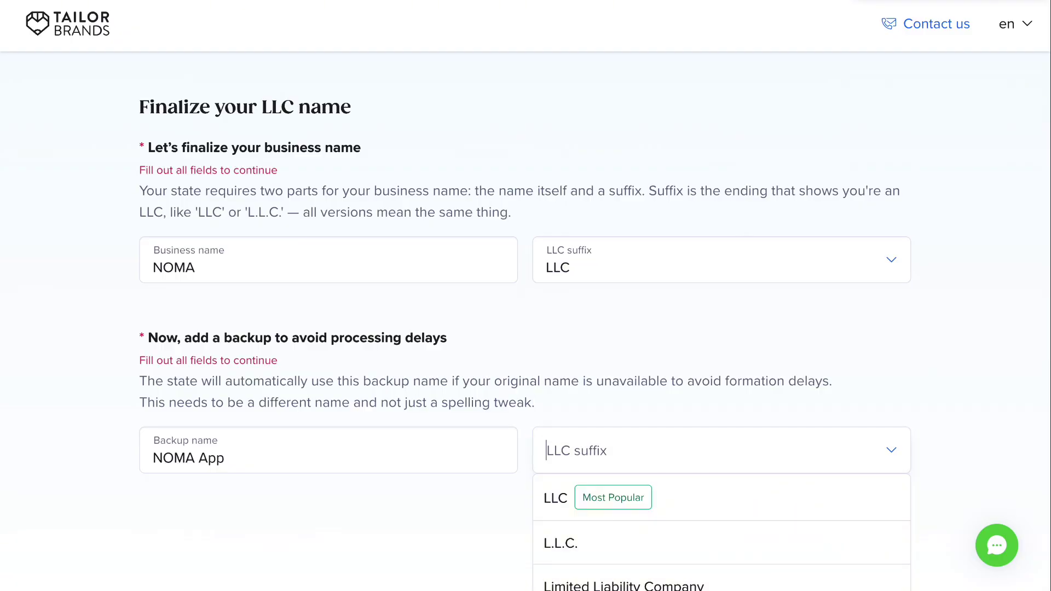
key("Return")
key("Return")
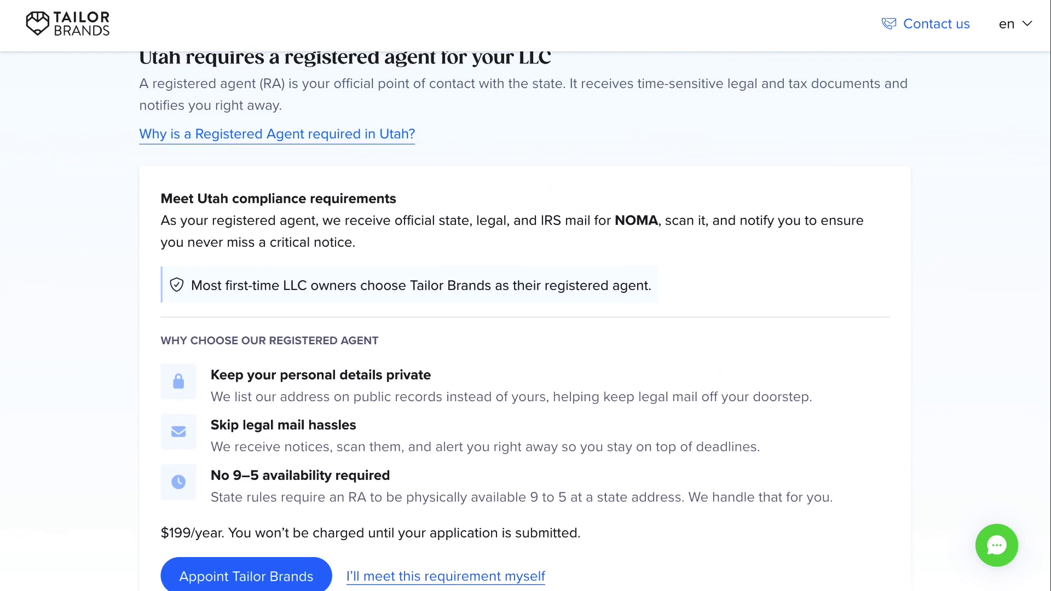
key("Return")
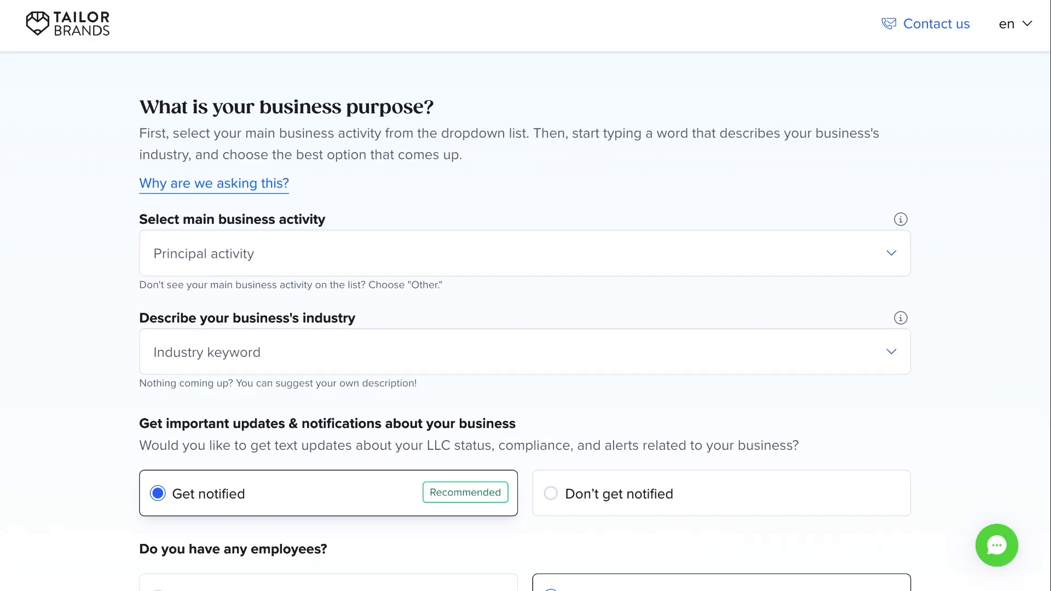
Set the main business activity to Other, described as Interior Design app, and the industry keyword to Interior Design Service
left_click(203, 253)
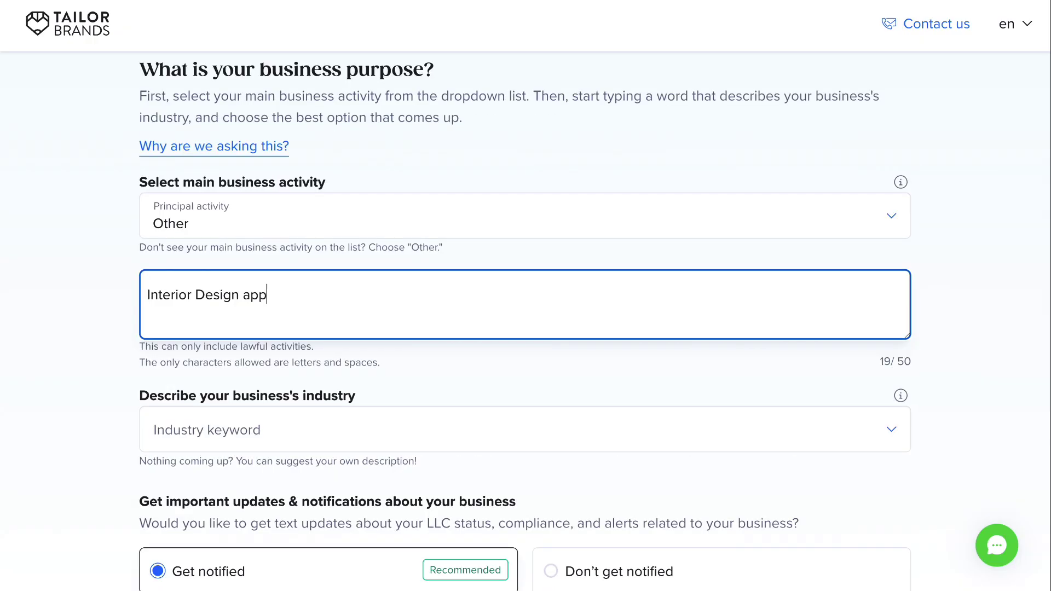
scroll(526, 329, "down", 2)
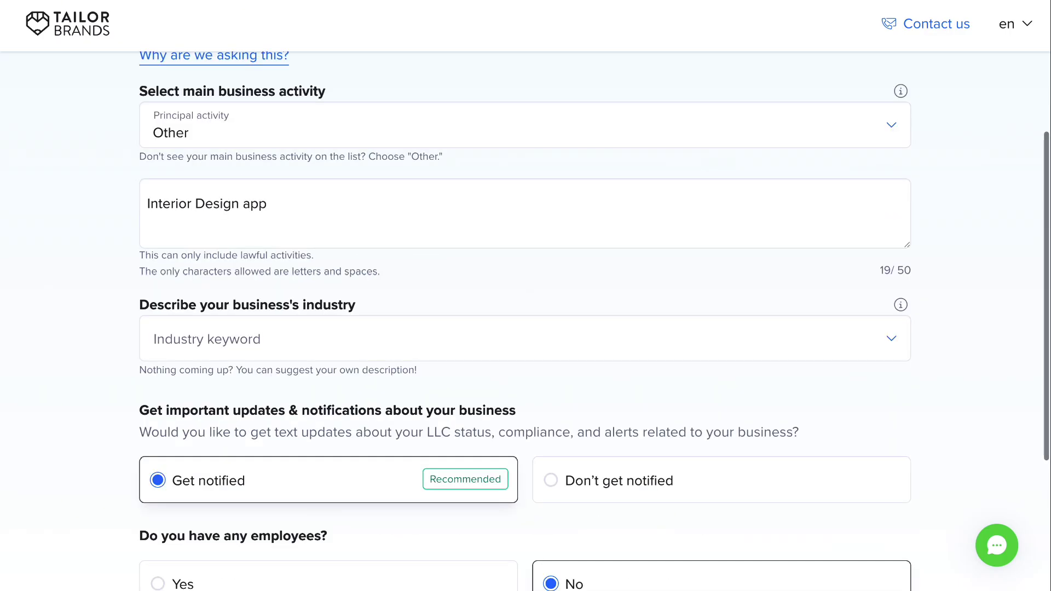
left_click(263, 339)
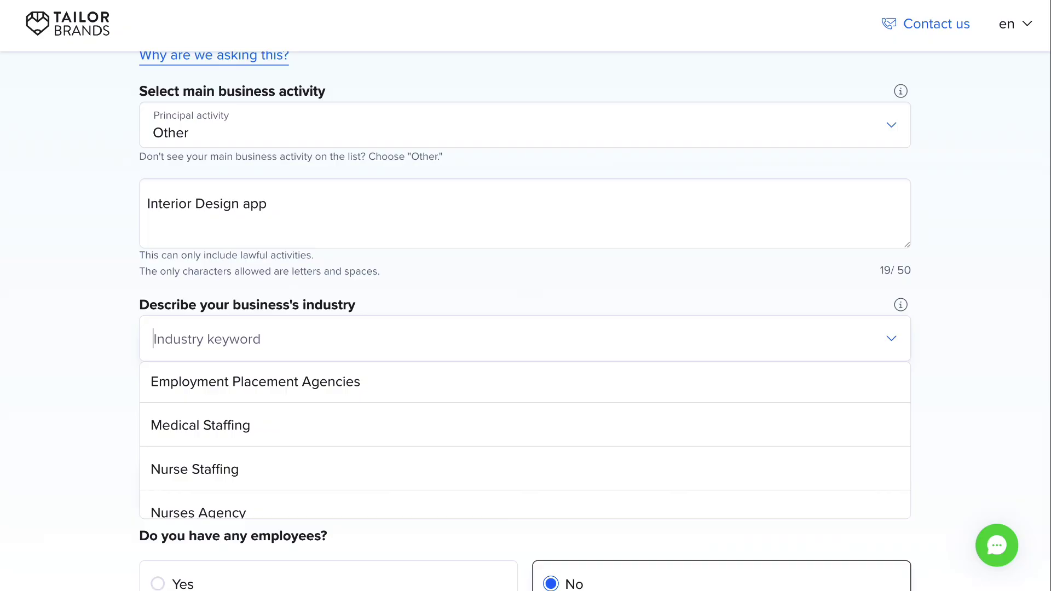
left_click(526, 339)
left_click(525, 339)
scroll(526, 441, "down", 10)
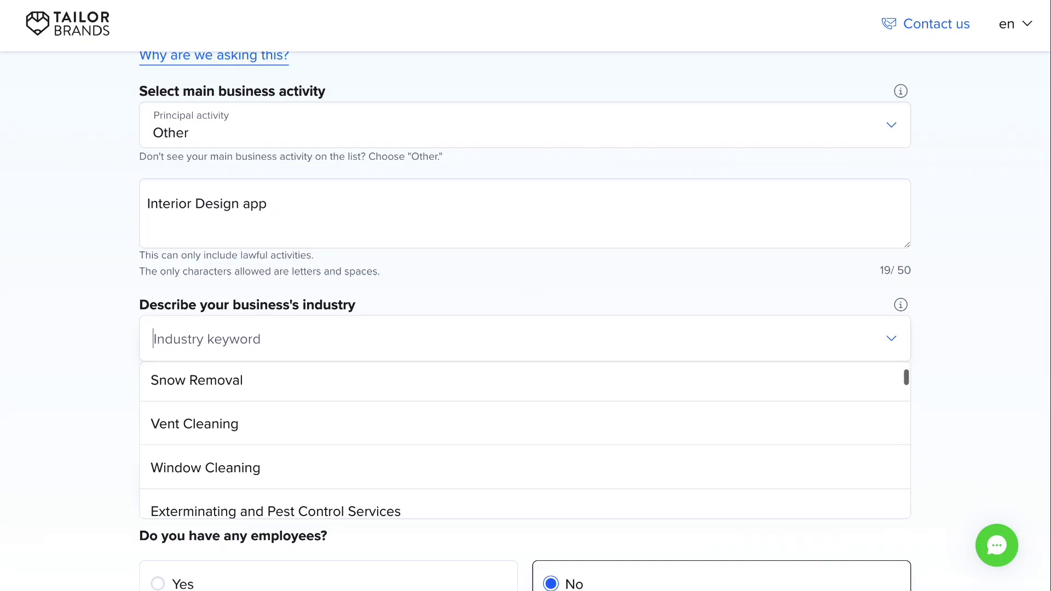
scroll(526, 441, "down", 6)
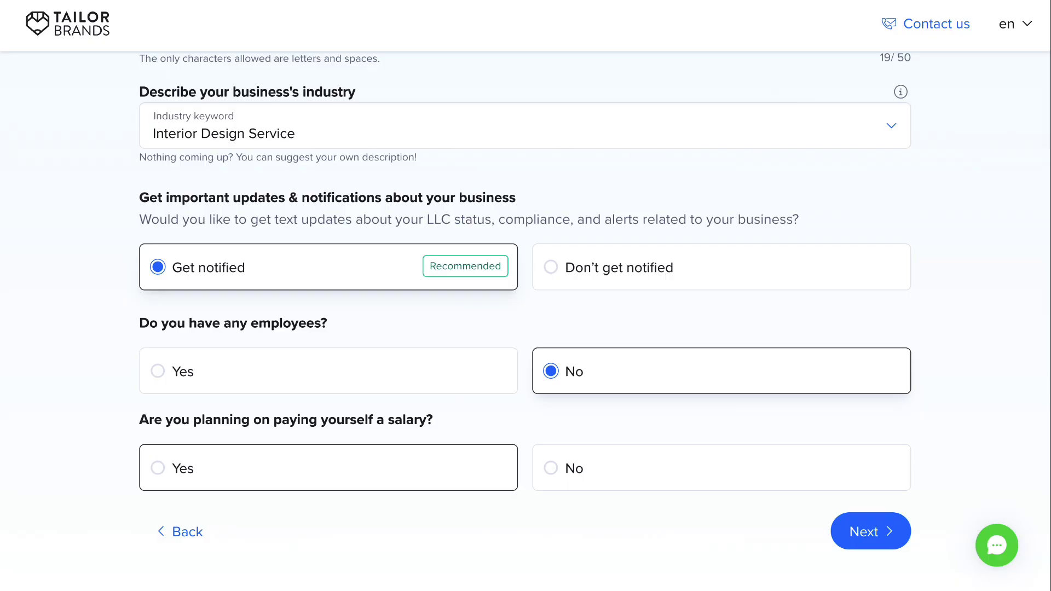
Answer Yes to paying yourself a salary and proceed to the IRS tax requirements
left_click(329, 469)
left_click(870, 444)
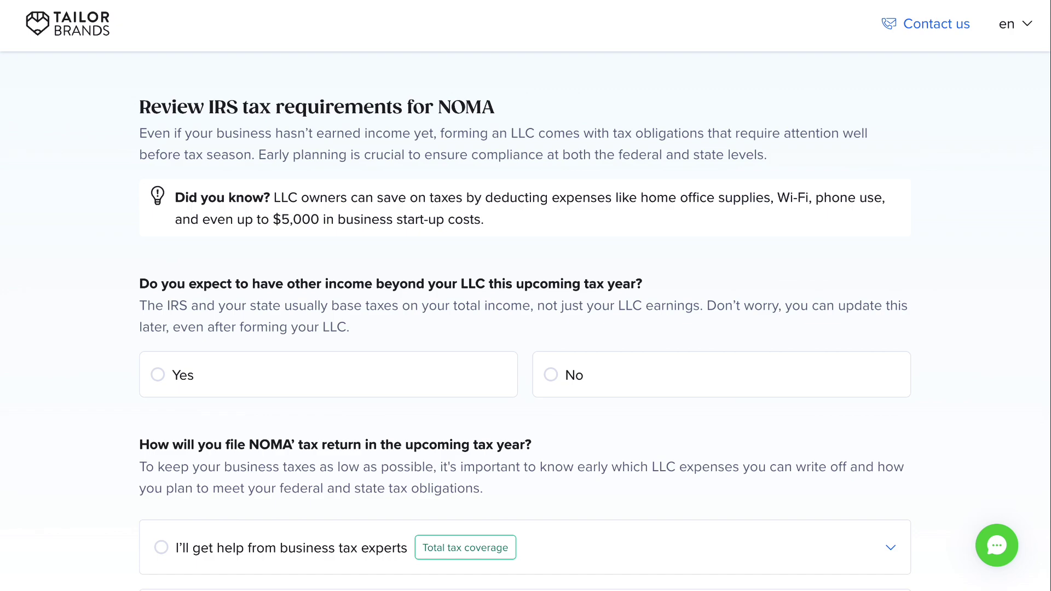
Answer Yes to expecting other income beyond the LLC, and compare the tax filing options for NOMA
left_click(183, 375)
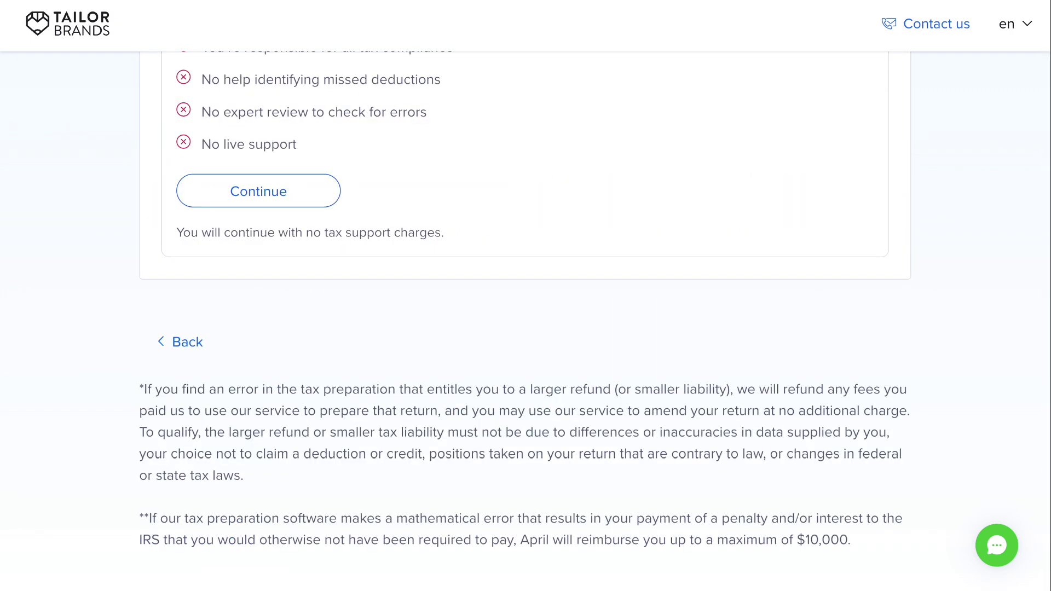
scroll(526, 323, "up", 7)
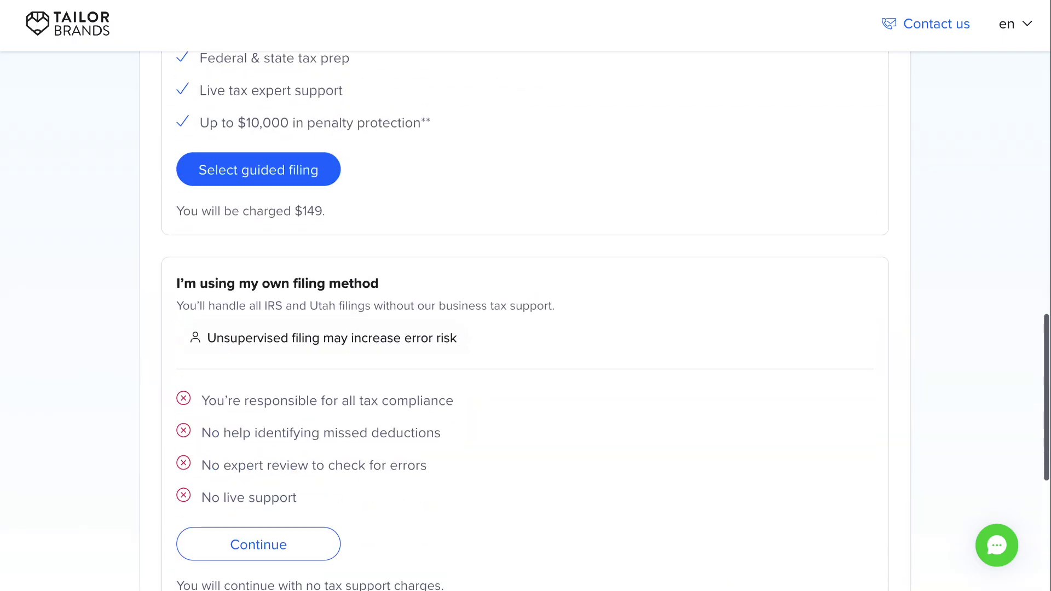
scroll(526, 323, "down", 2)
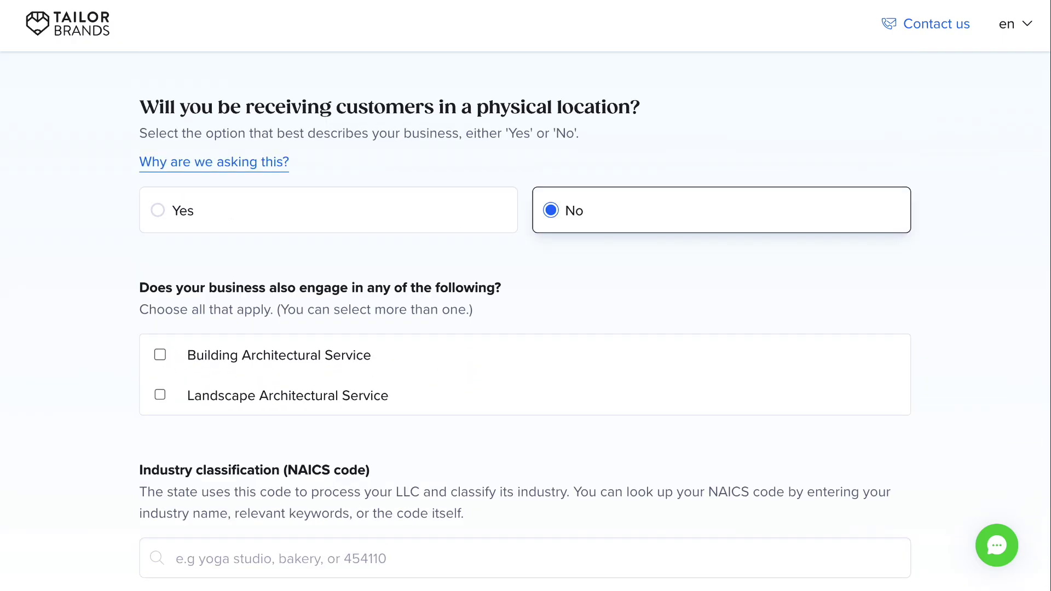
Enter 513210 as the NAICS code, and answer No to having employees in the first 12 months
scroll(526, 324, "down", 2)
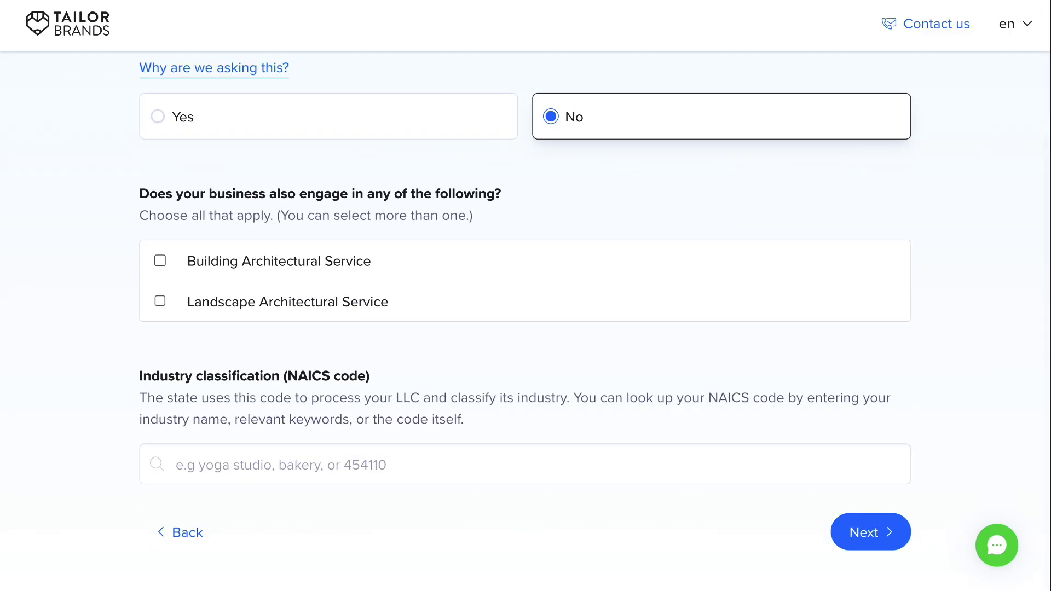
scroll(525, 323, "up", 2)
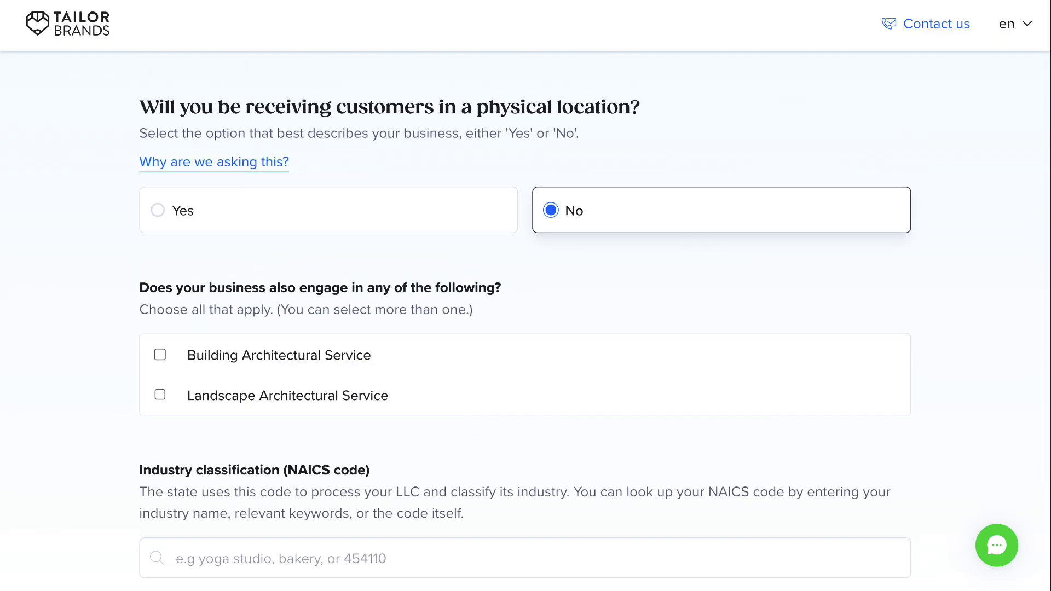
scroll(525, 323, "down", 2)
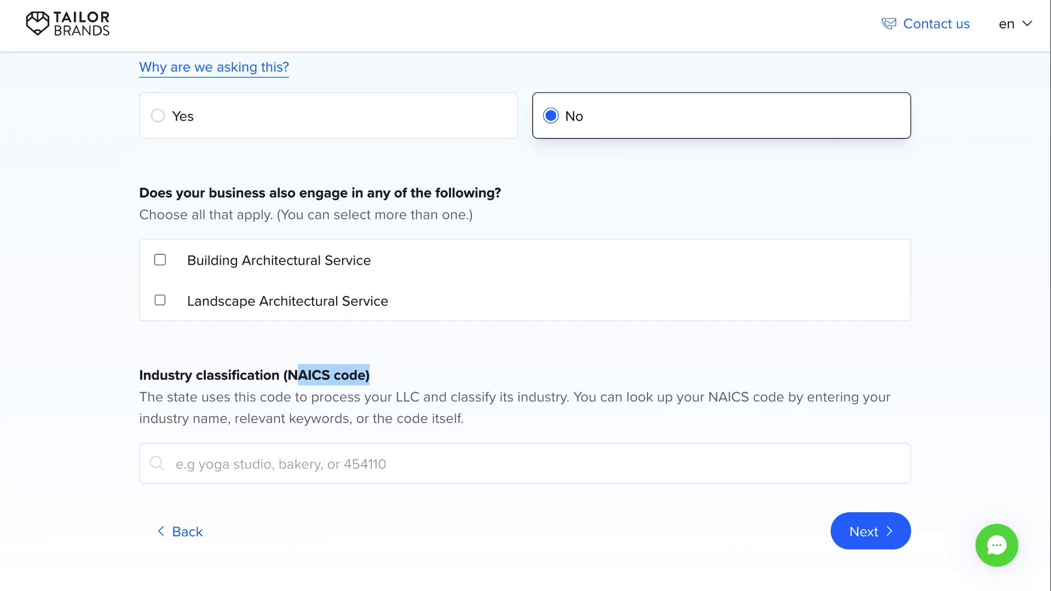
left_click(176, 464)
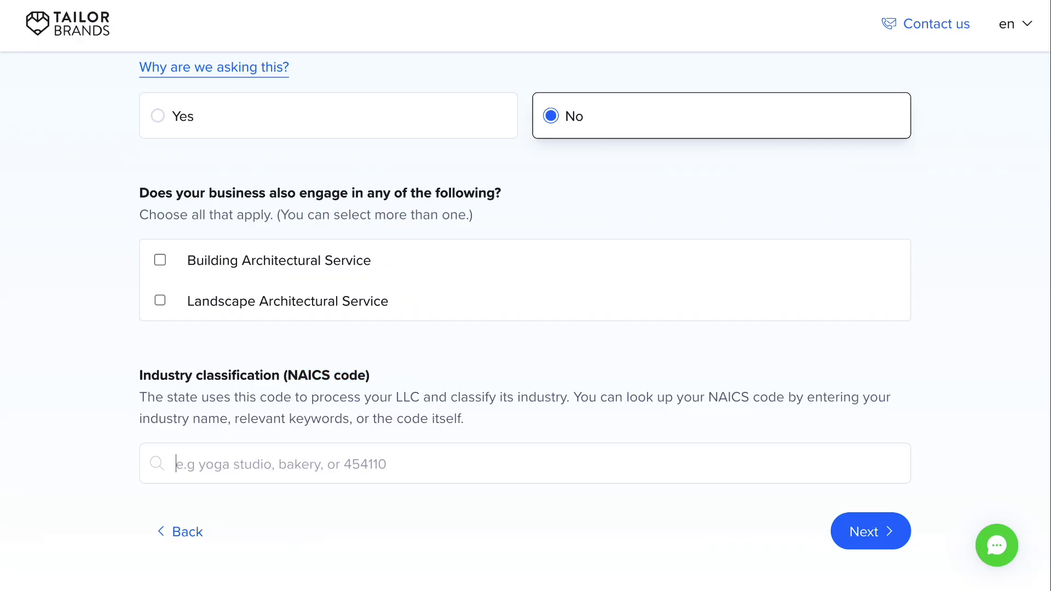
type("513210")
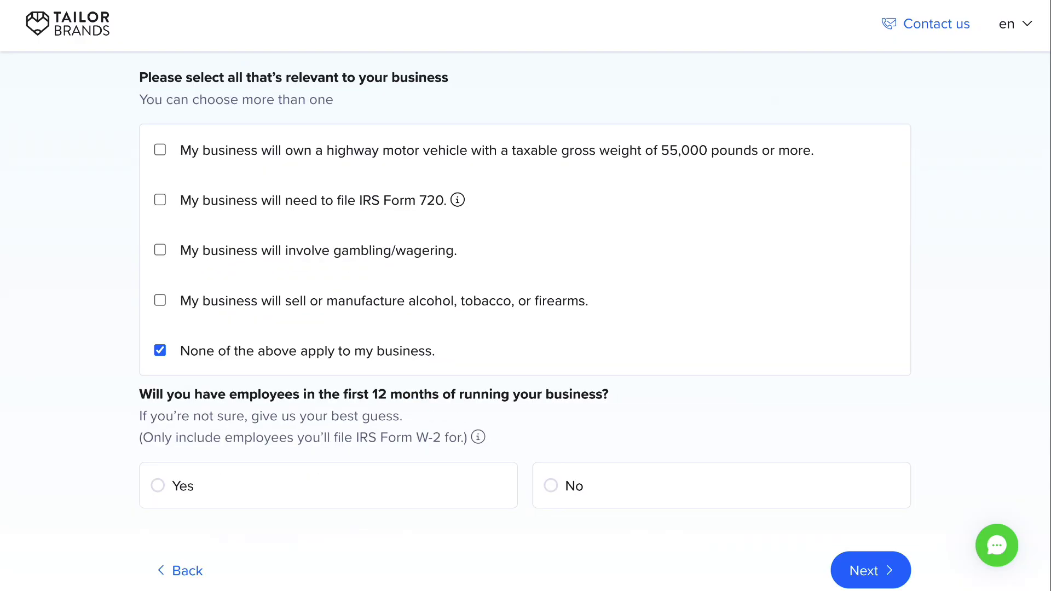
left_click(550, 485)
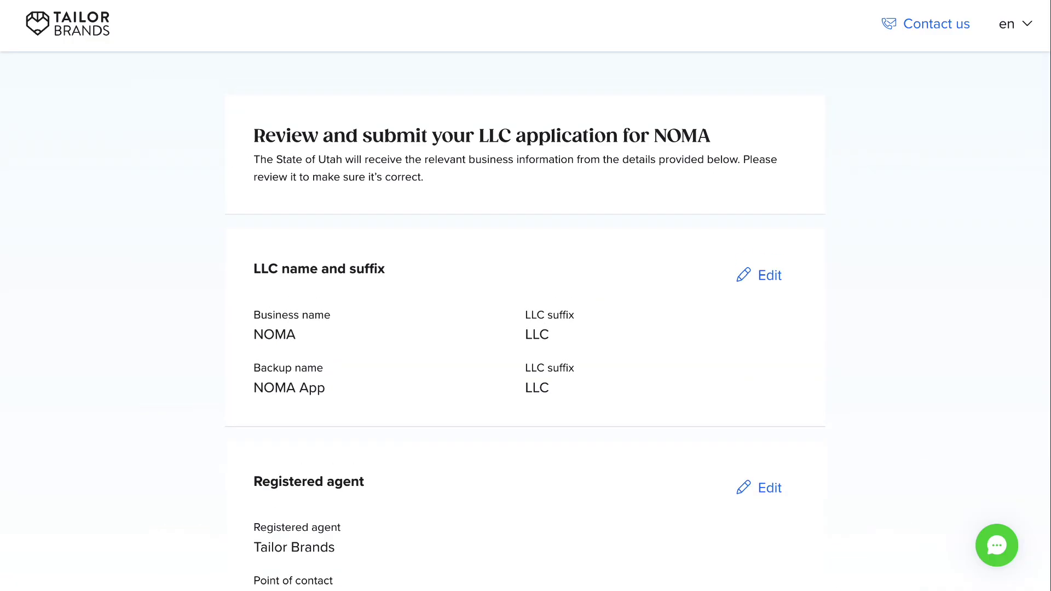
Review and submit the LLC application for NOMA, and continue without registering a trademark
scroll(525, 329, "down", 20)
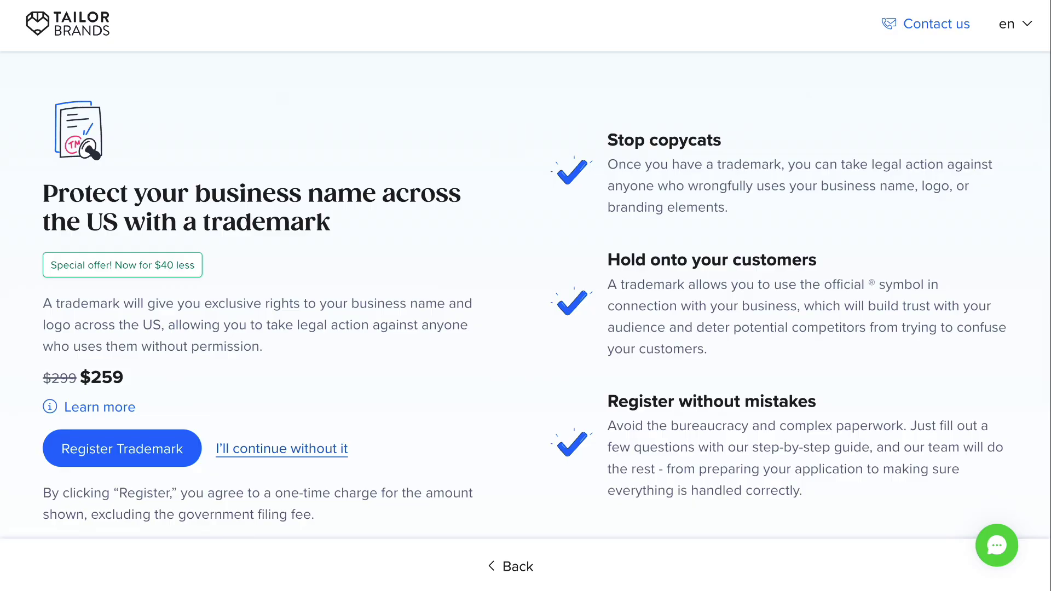
left_click(282, 449)
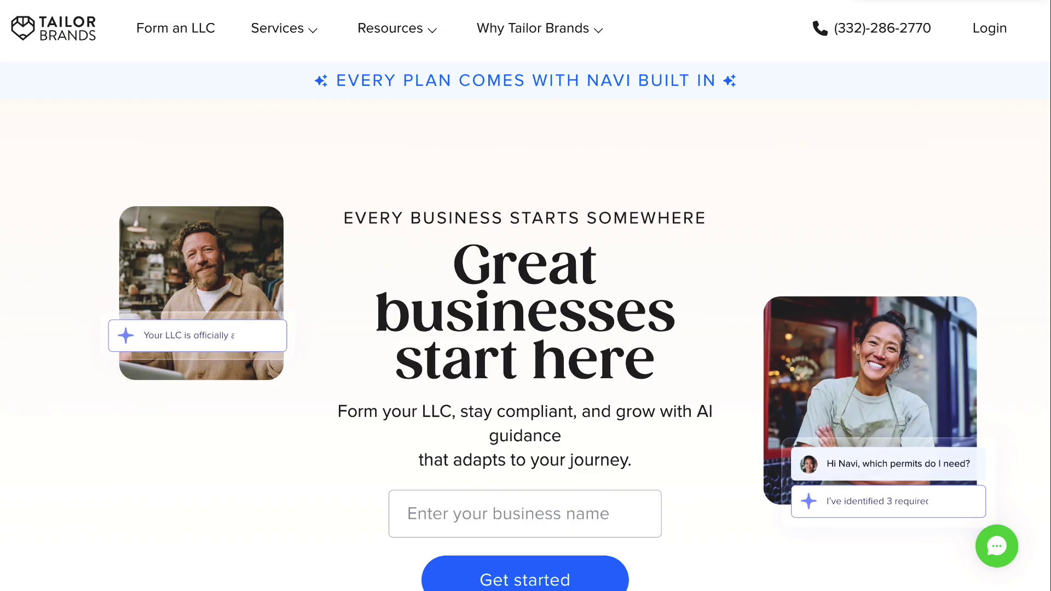
Review the Tailor Brands homepage, from the formation steps and service categories to the self-filing comparison and the Lite, Essential and Elite plans
scroll(526, 329, "down", 4)
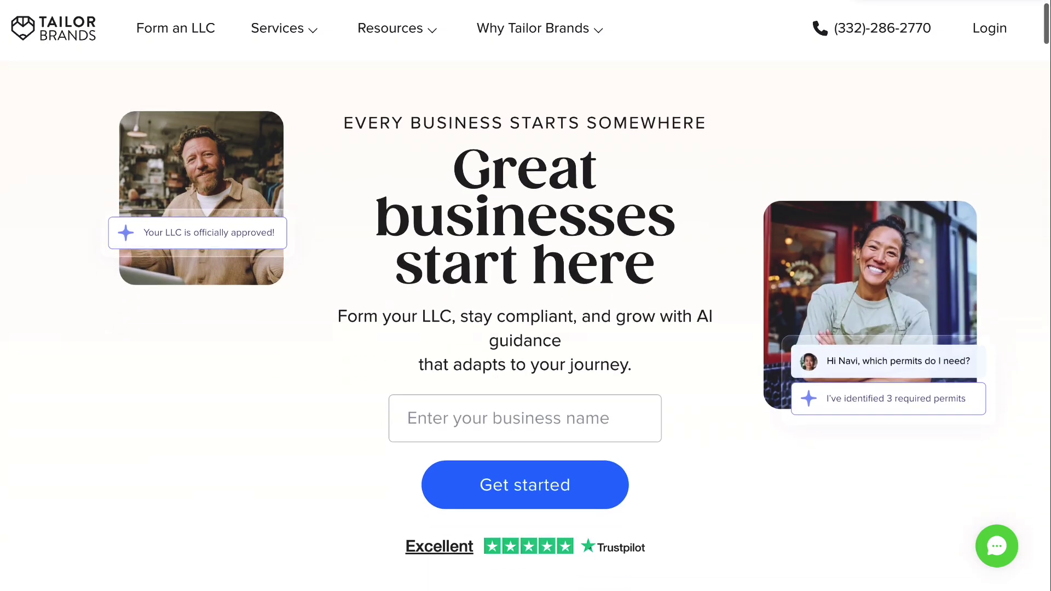
scroll(526, 328, "down", 8)
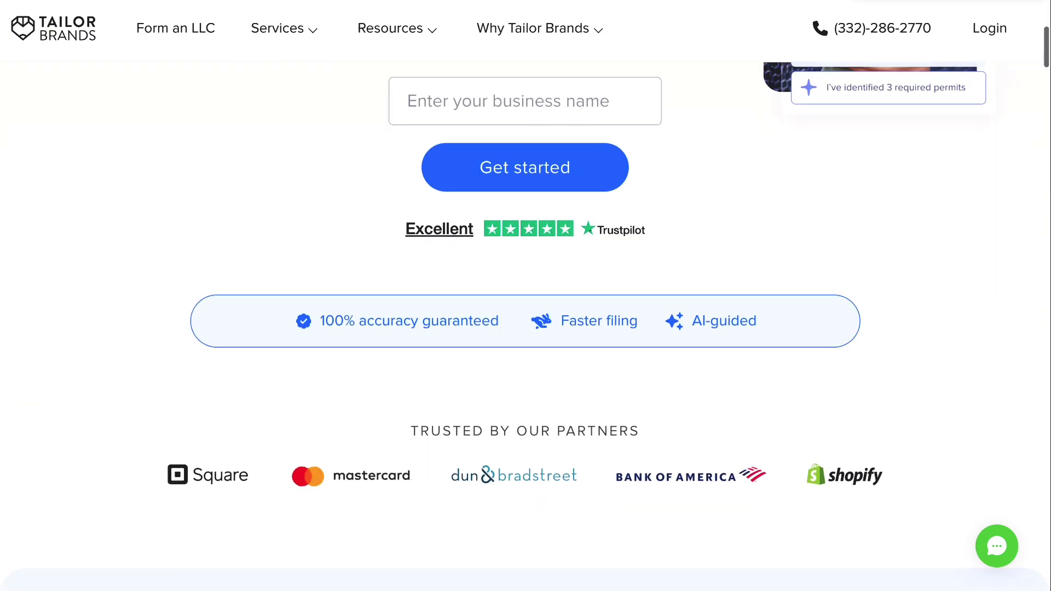
scroll(526, 328, "down", 5)
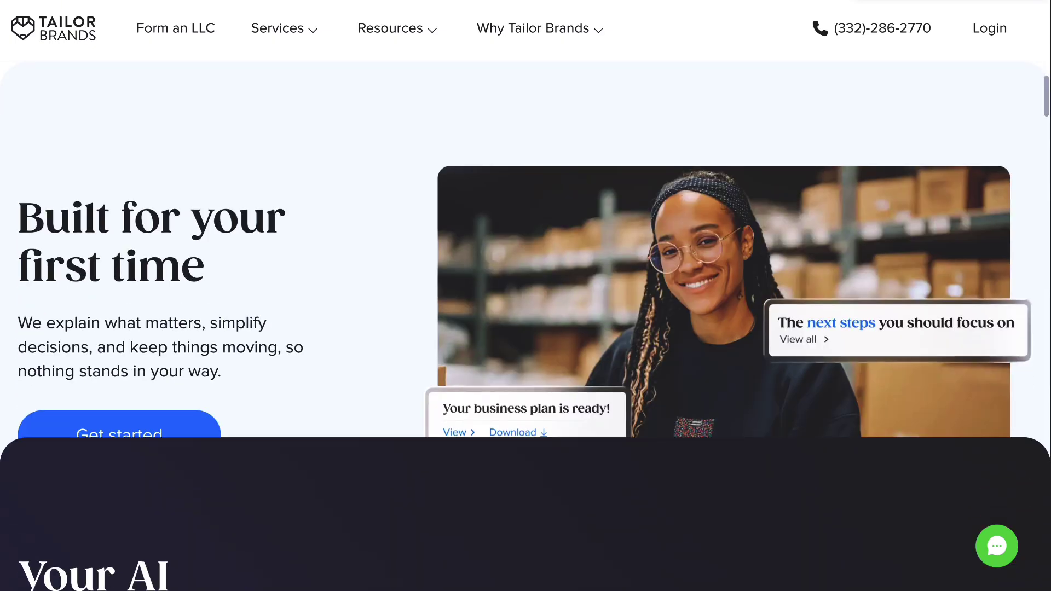
scroll(526, 328, "down", 8)
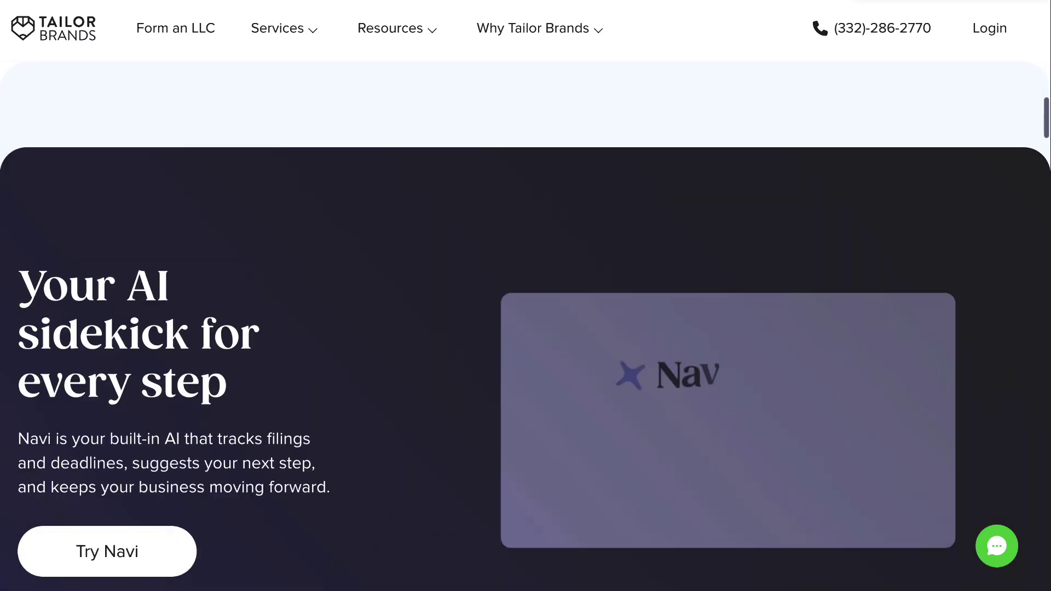
scroll(525, 329, "down", 11)
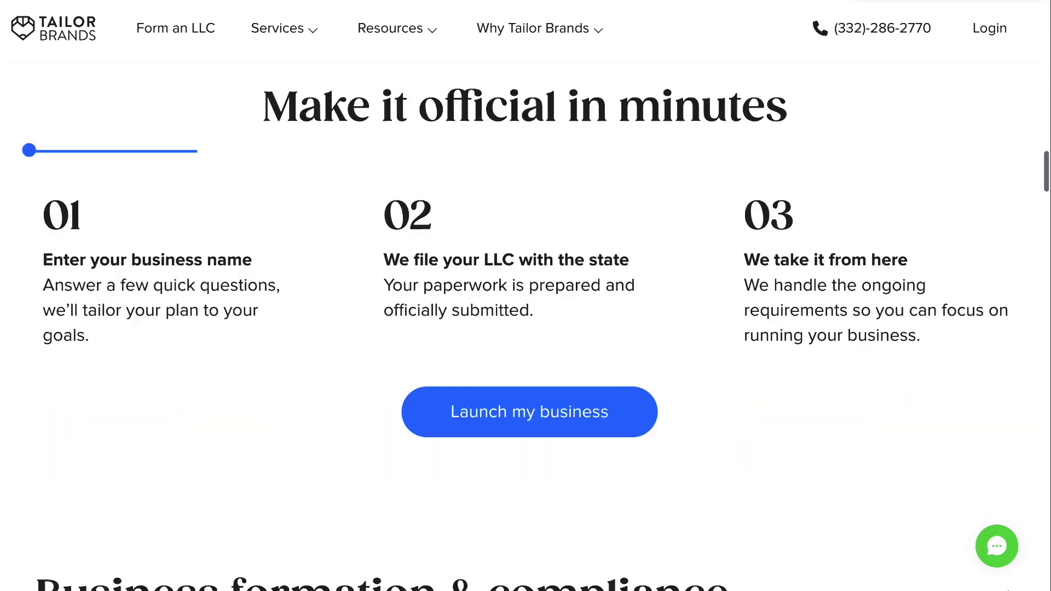
scroll(526, 329, "down", 10)
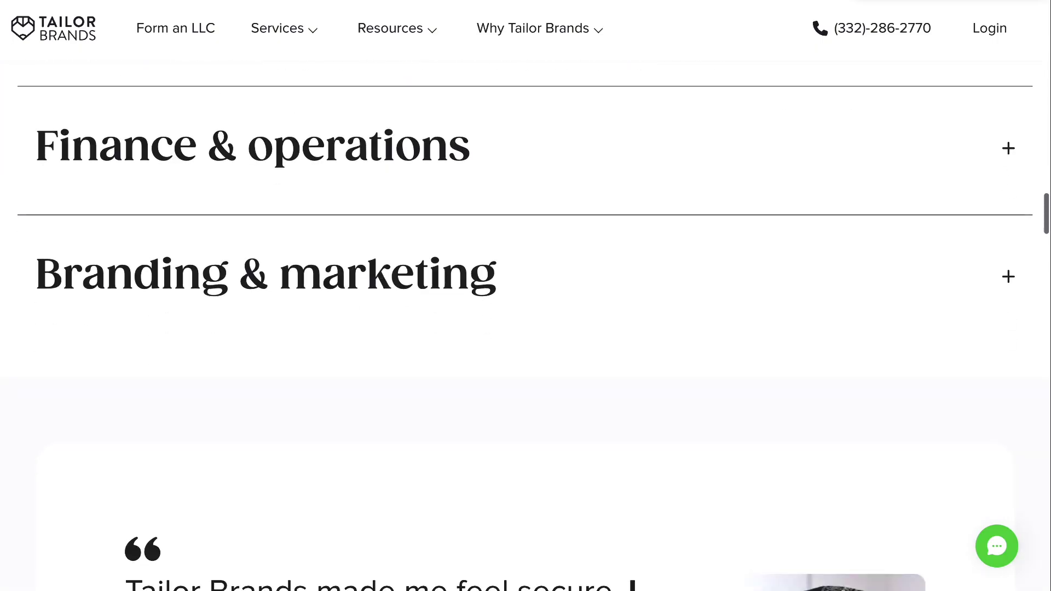
scroll(526, 328, "down", 10)
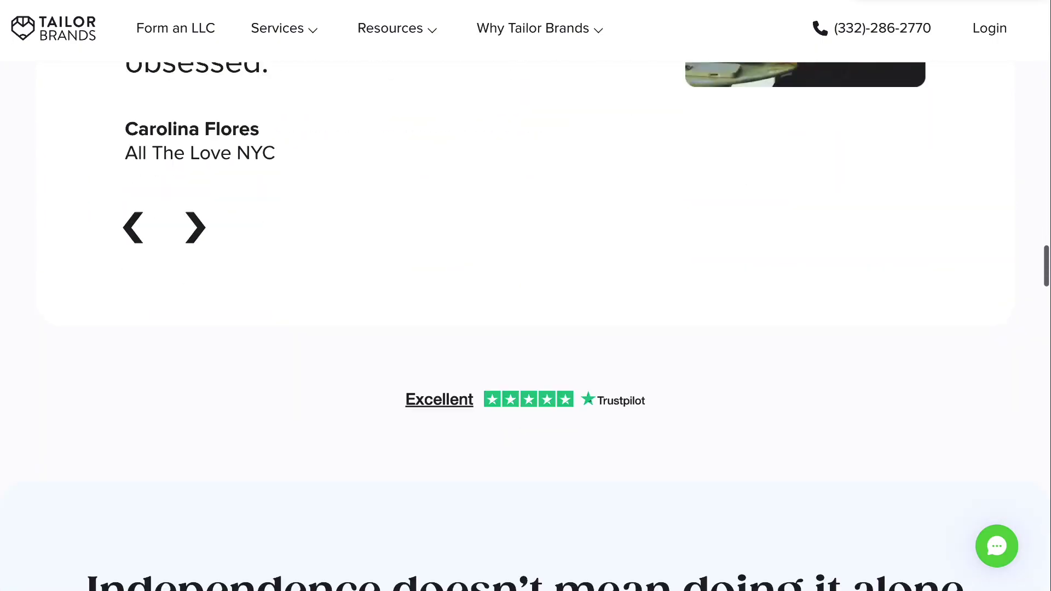
scroll(525, 329, "down", 4)
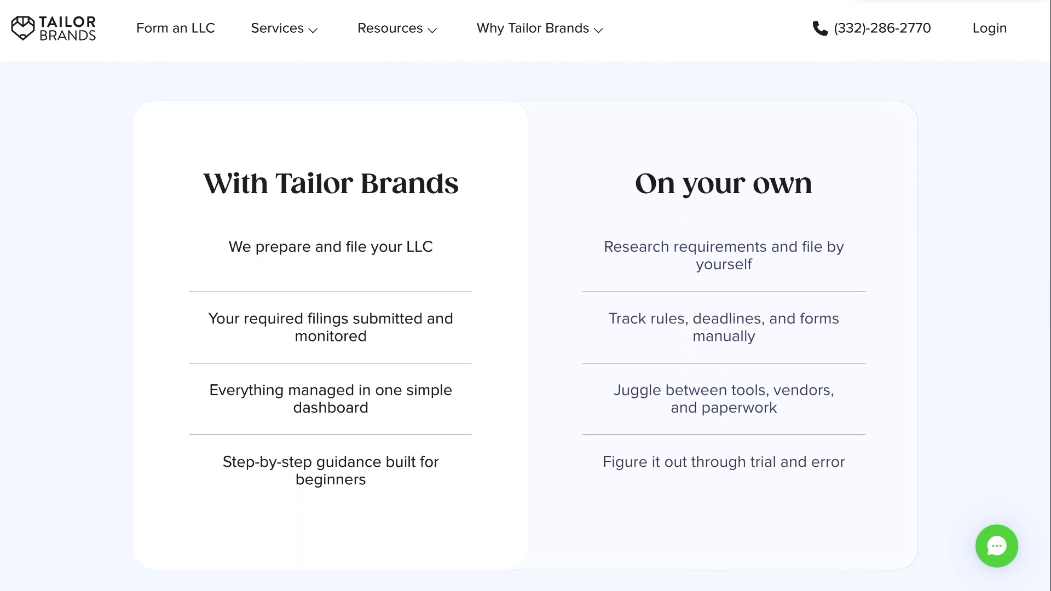
scroll(526, 329, "down", 3)
scroll(526, 329, "down", 10)
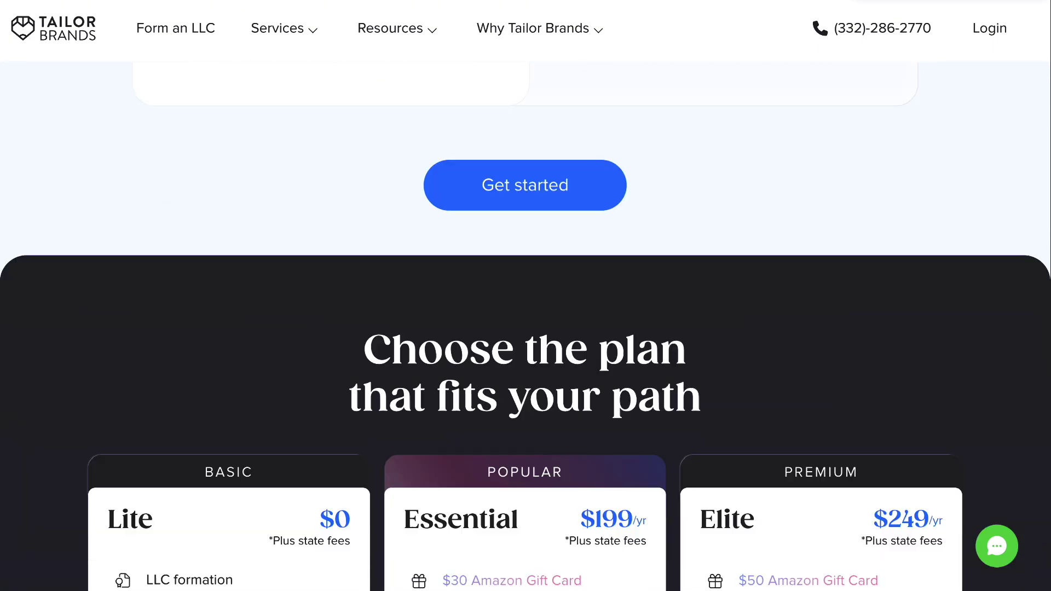
scroll(526, 329, "down", 1)
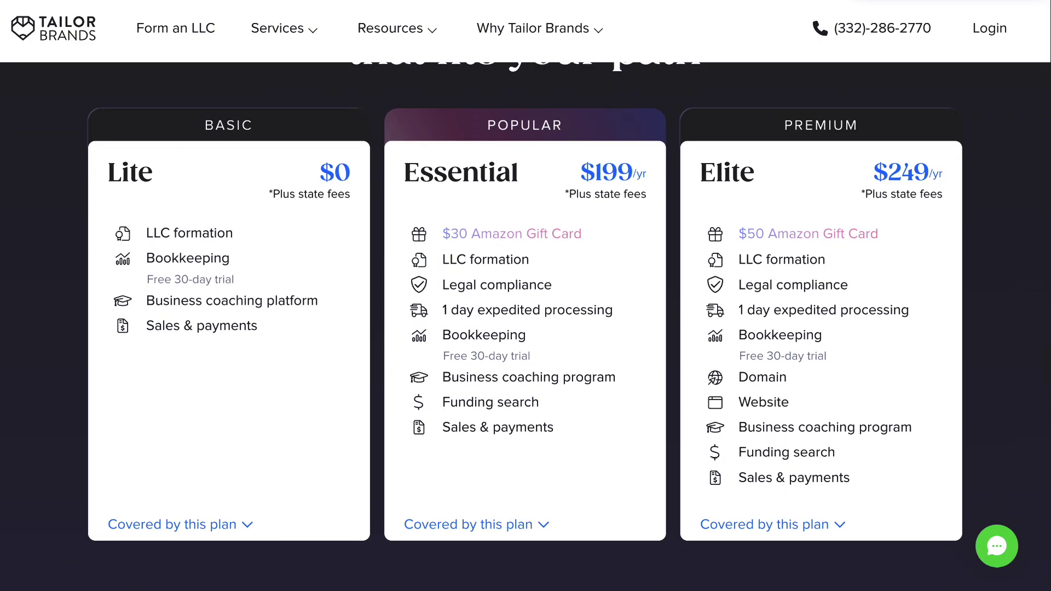